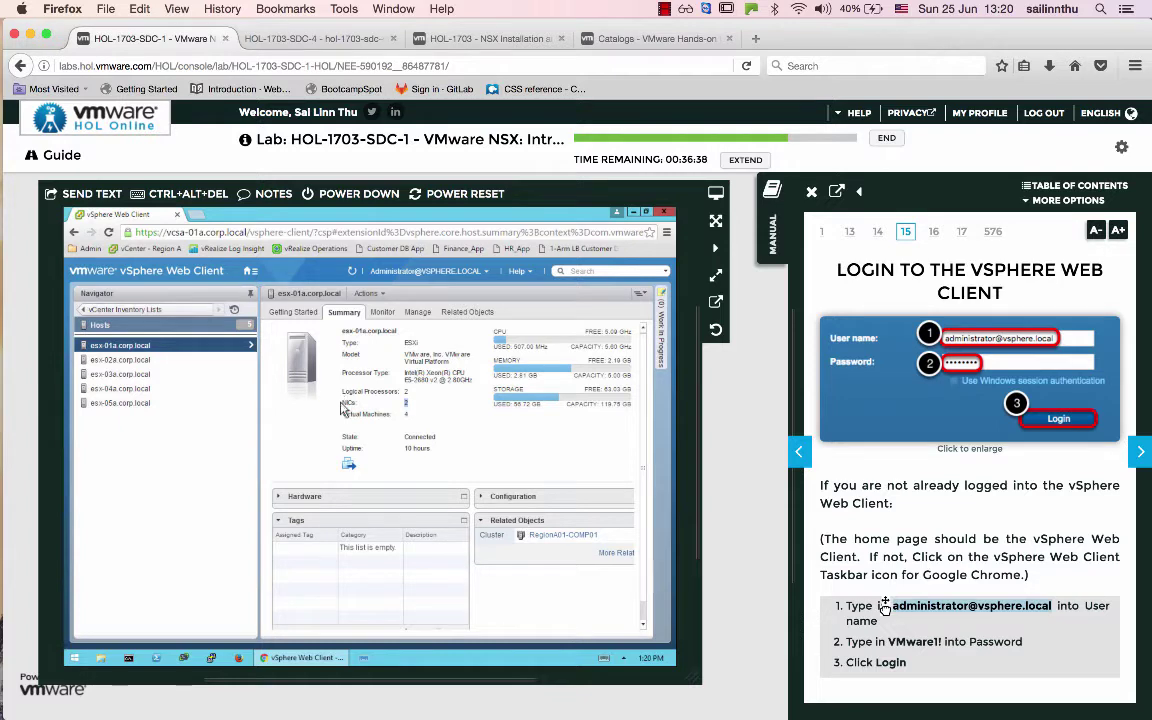
pyautogui.click(120, 360)
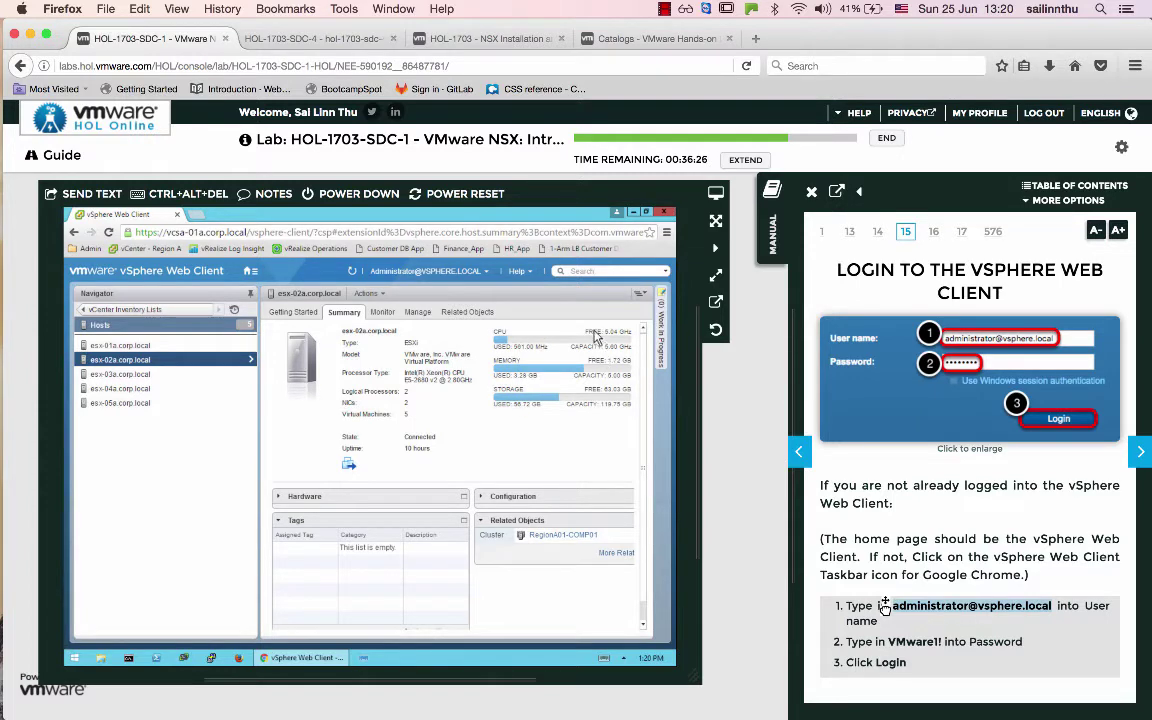
pyautogui.click(120, 373)
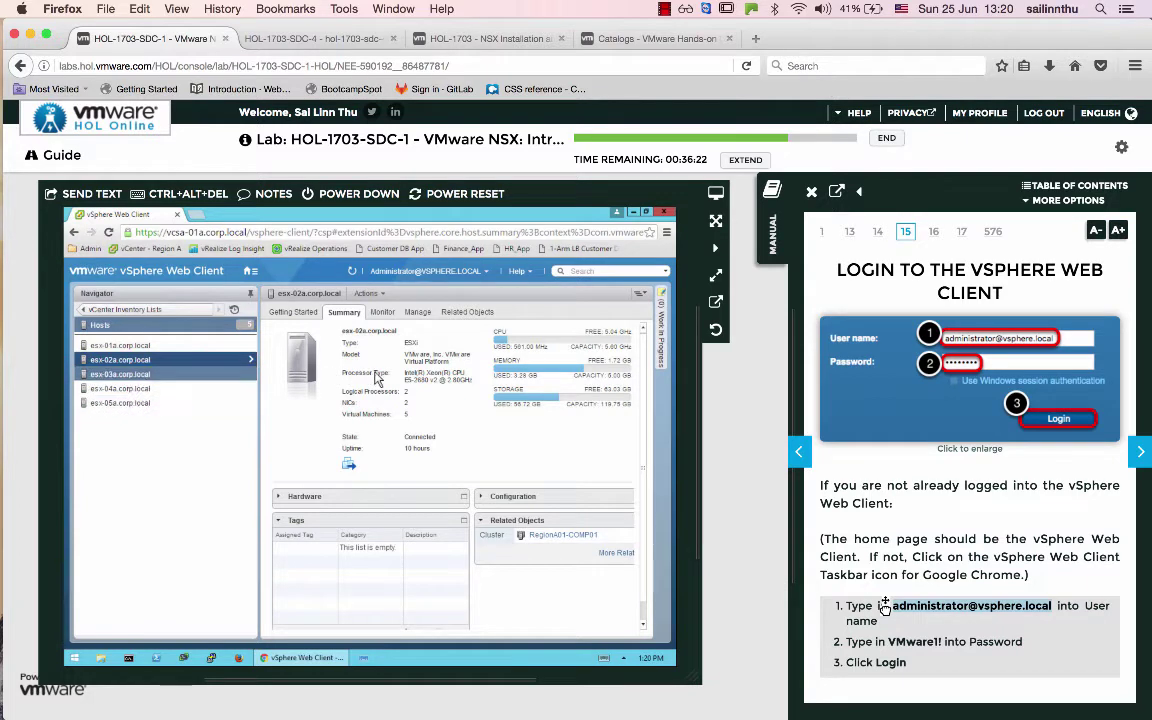
pyautogui.click(130, 345)
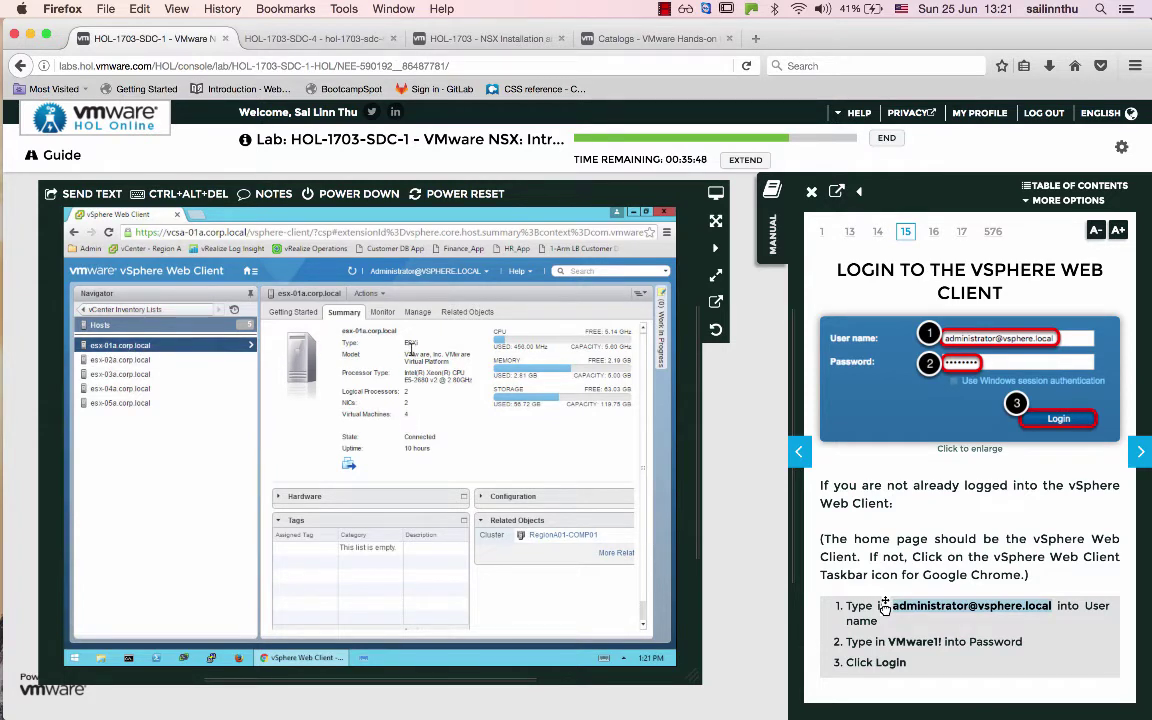
pyautogui.moveTo(405, 343); pyautogui.dragTo(420, 345)
pyautogui.click(120, 359)
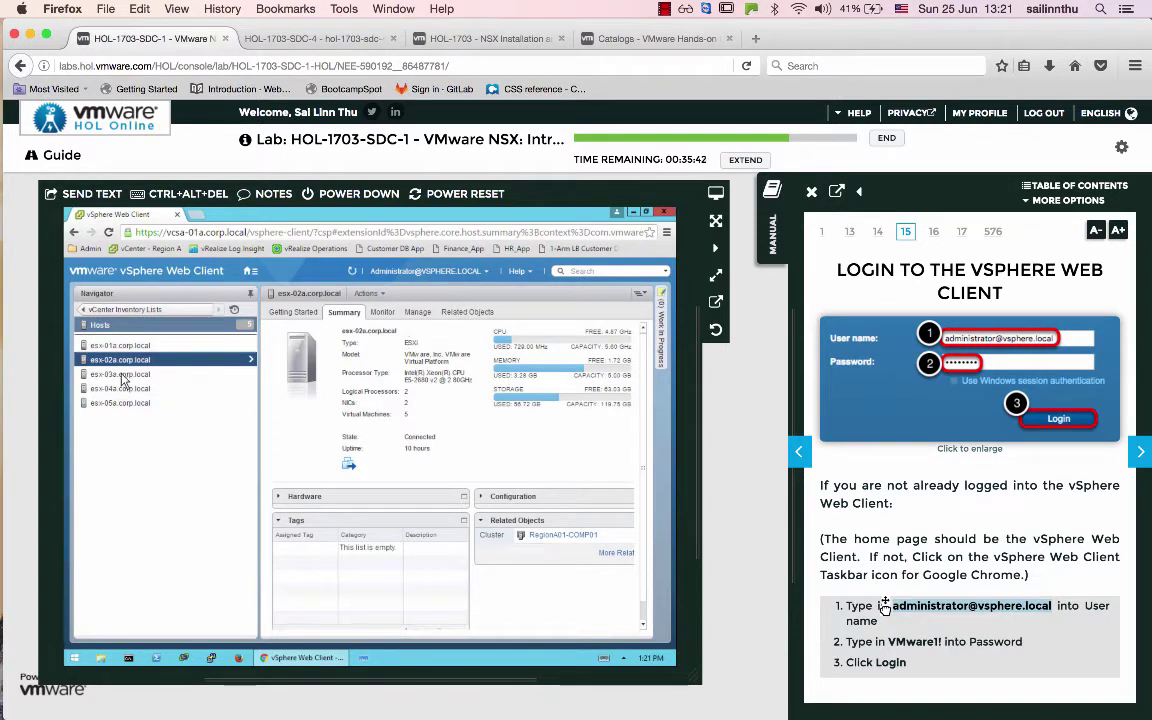
pyautogui.click(121, 374)
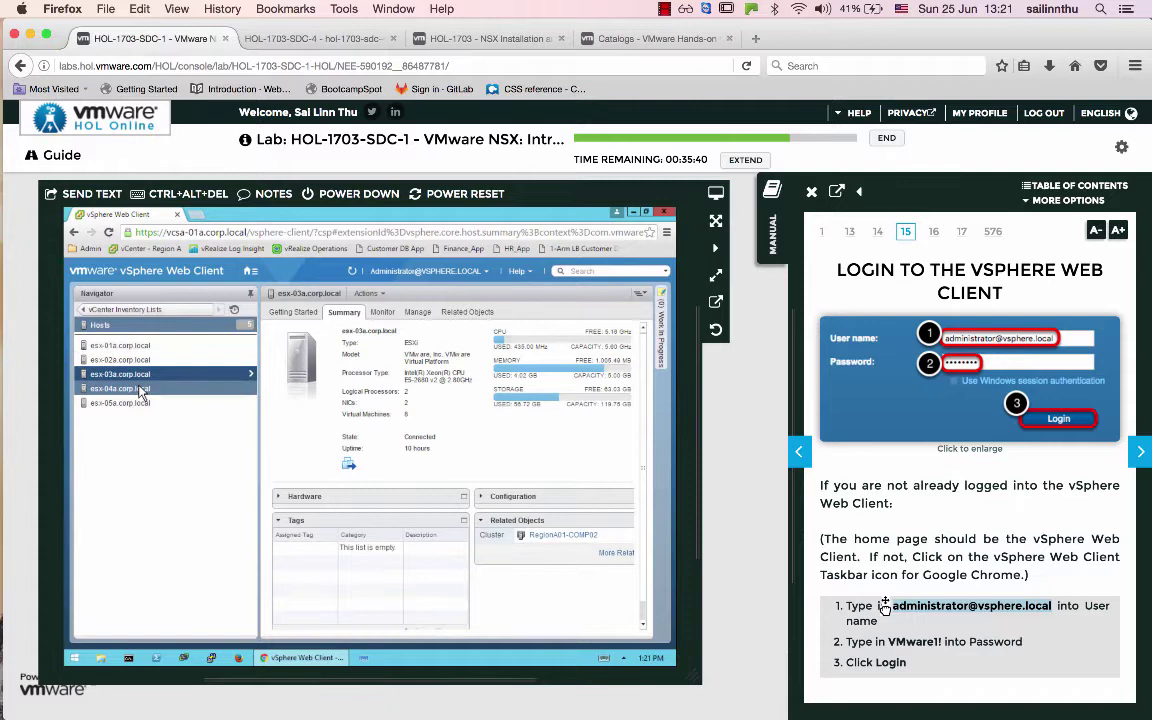
pyautogui.click(120, 388)
pyautogui.click(120, 402)
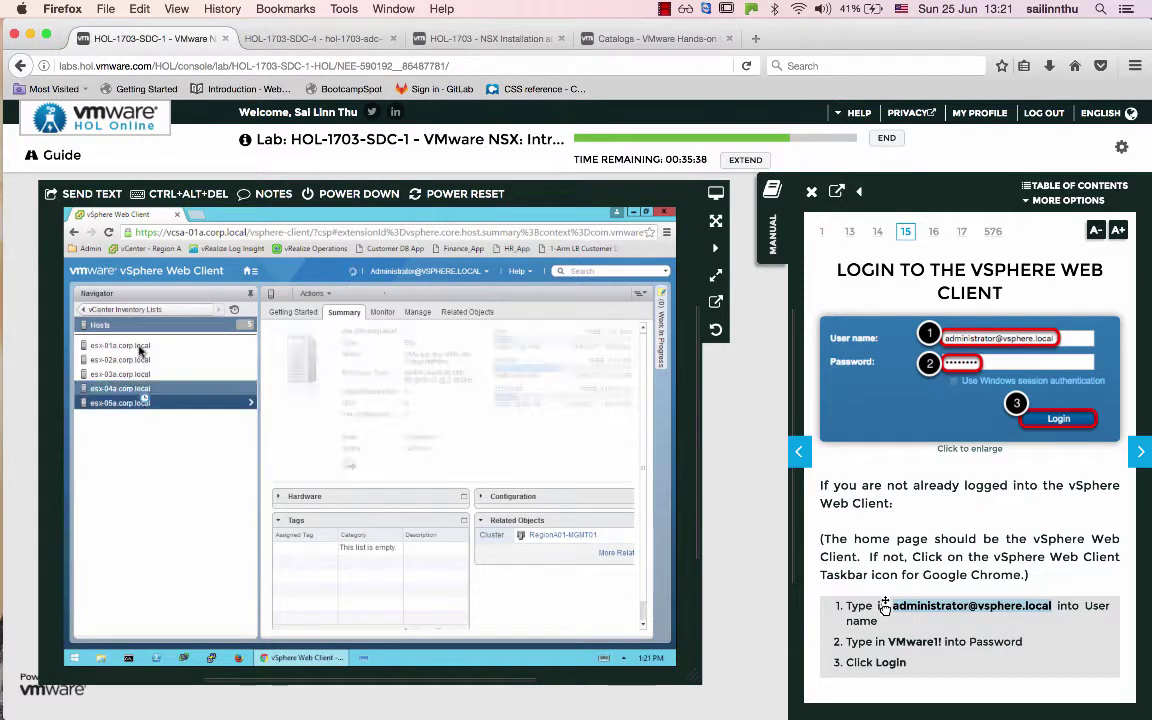
pyautogui.click(120, 345)
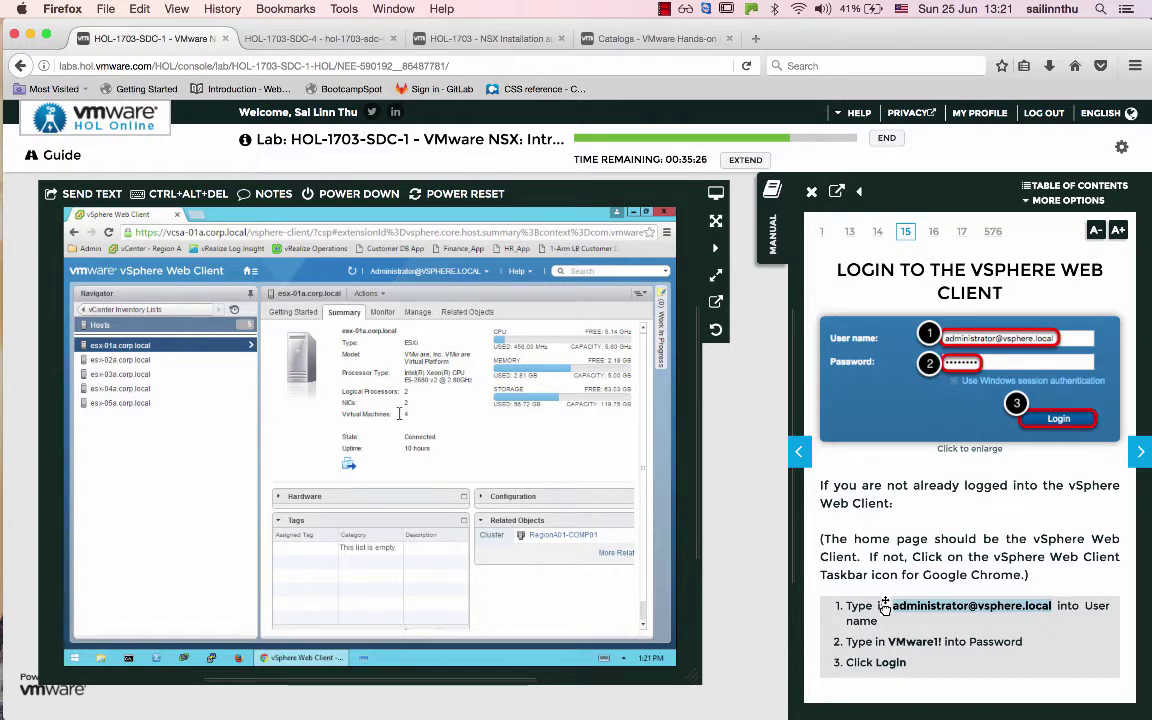
pyautogui.click(126, 360)
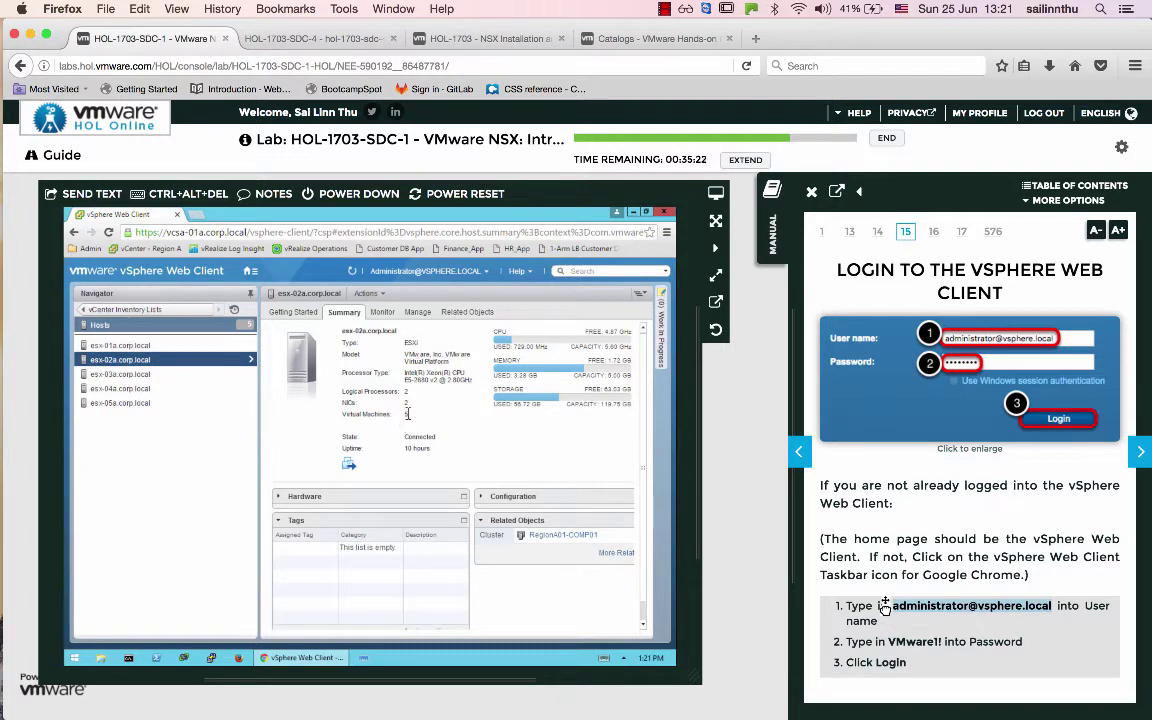
pyautogui.click(130, 374)
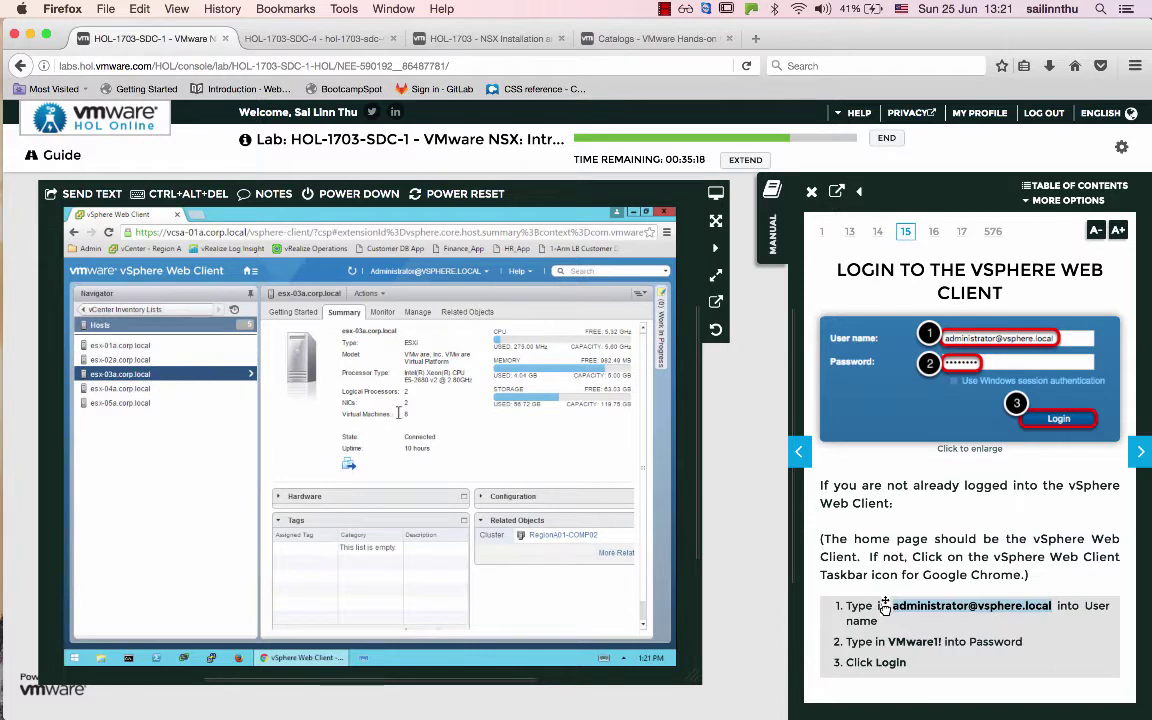
pyautogui.click(120, 388)
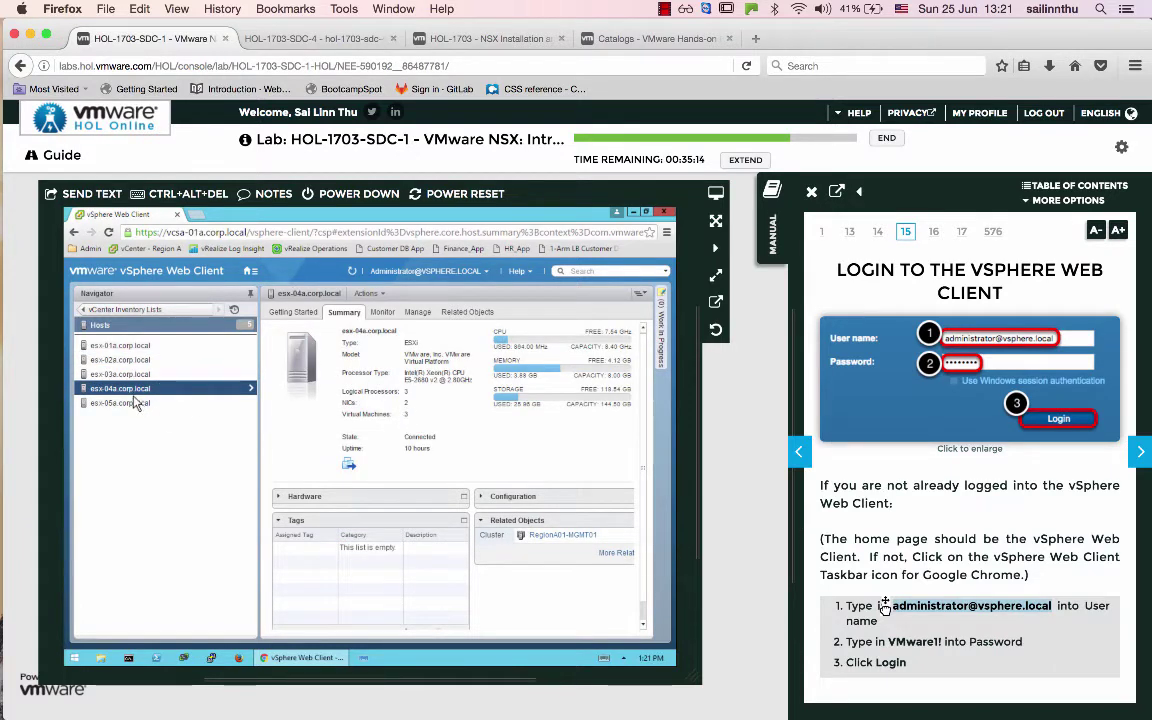
pyautogui.click(120, 403)
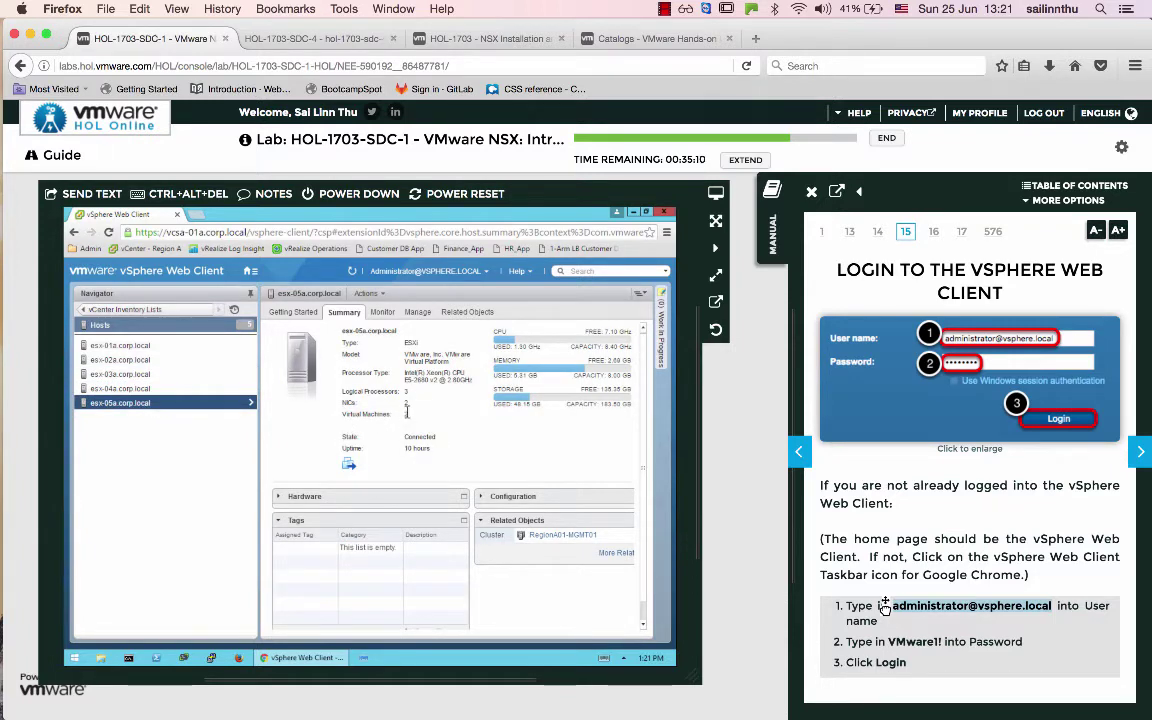
pyautogui.click(120, 345)
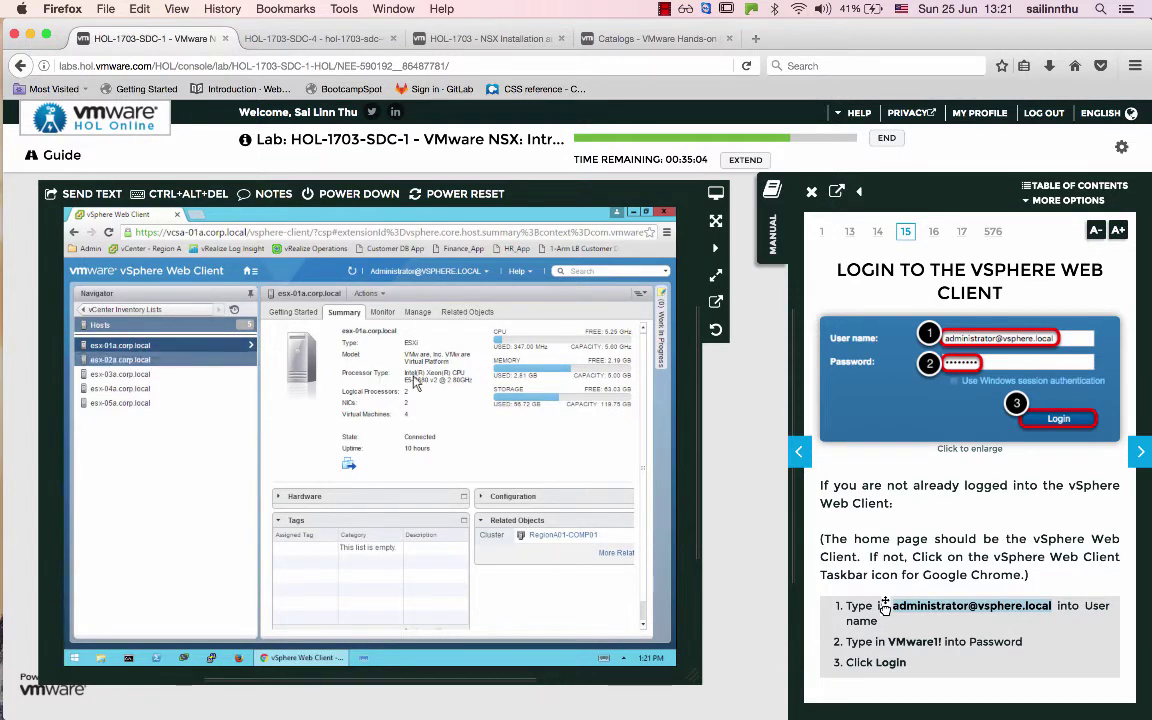
pyautogui.click(120, 359)
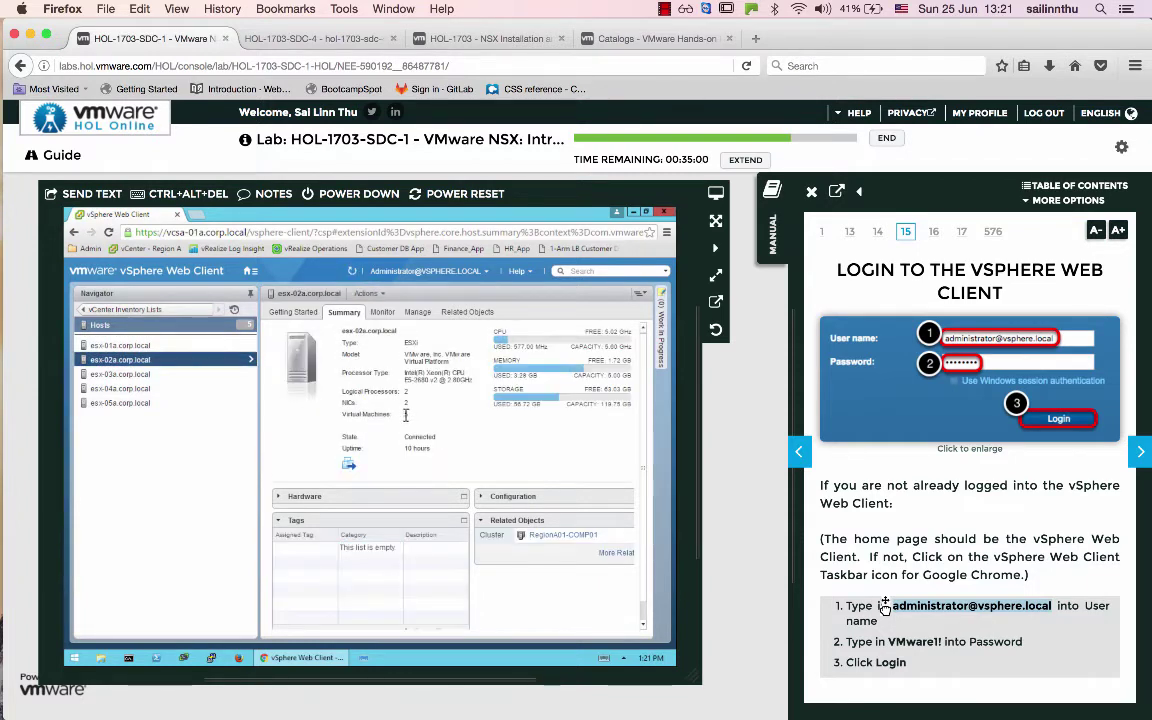
pyautogui.click(143, 374)
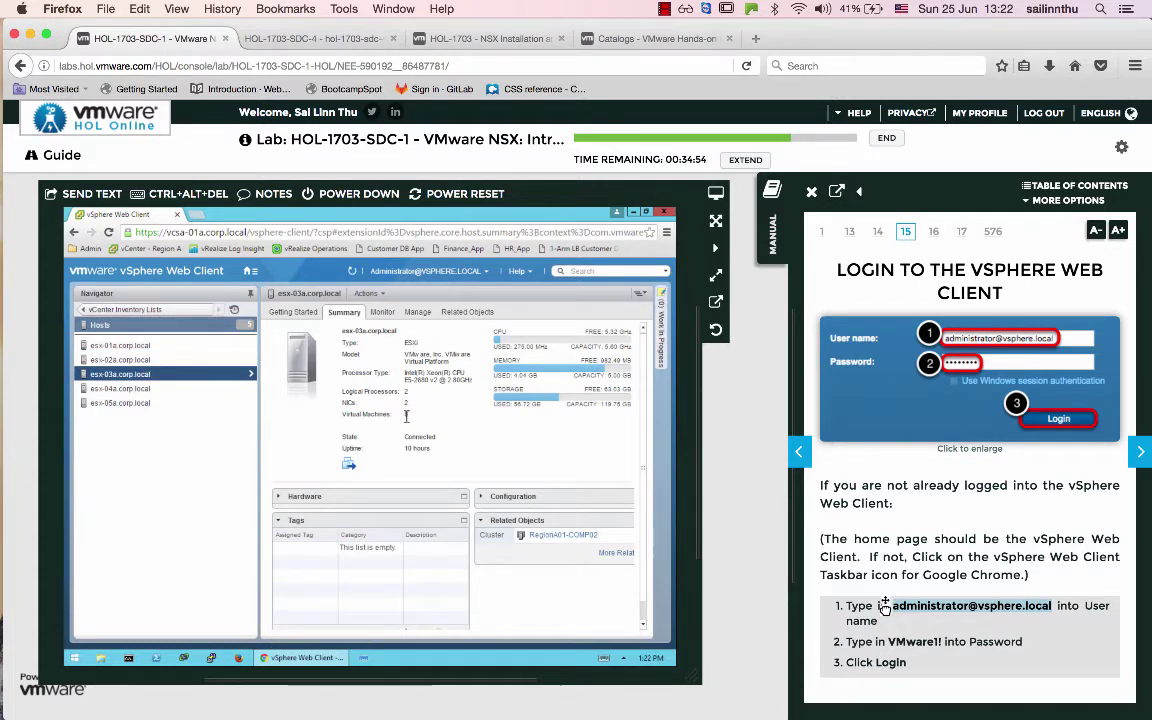
pyautogui.click(120, 388)
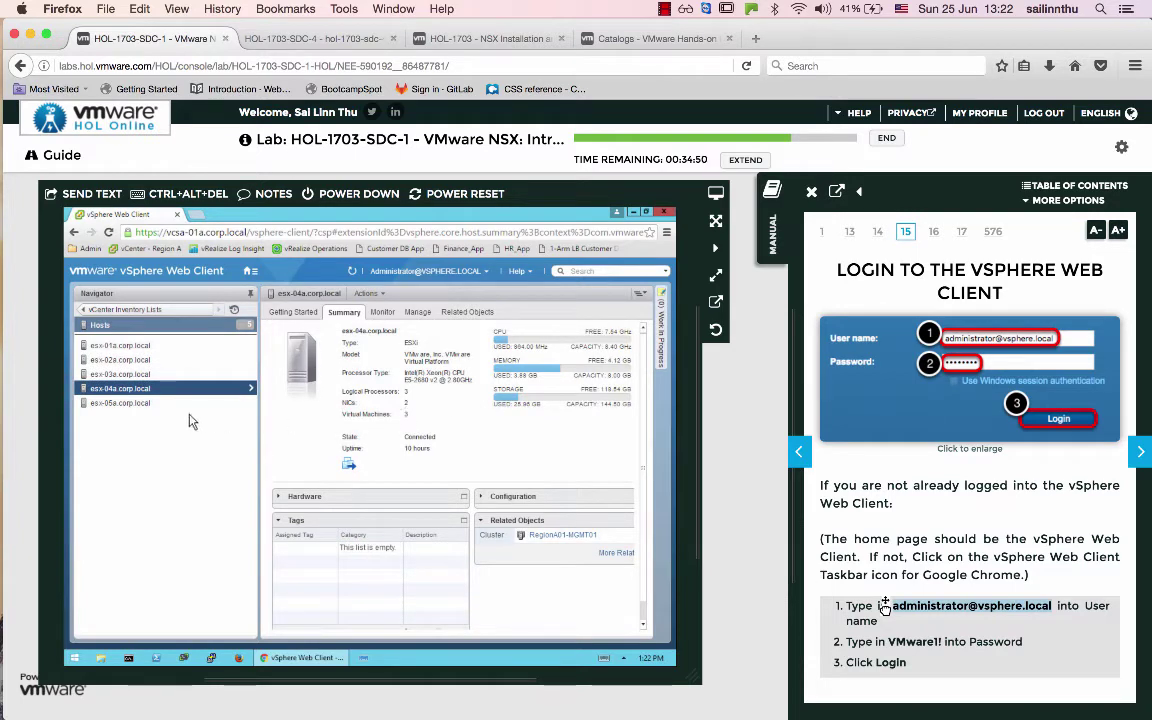
pyautogui.click(128, 403)
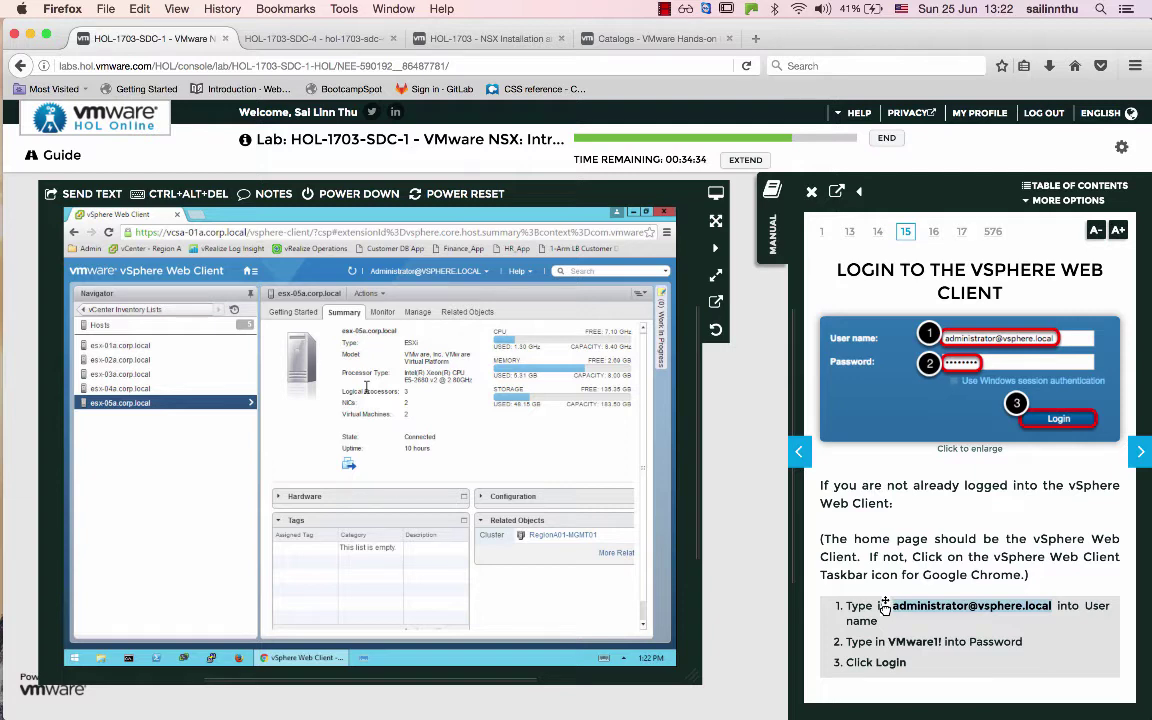
pyautogui.click(120, 345)
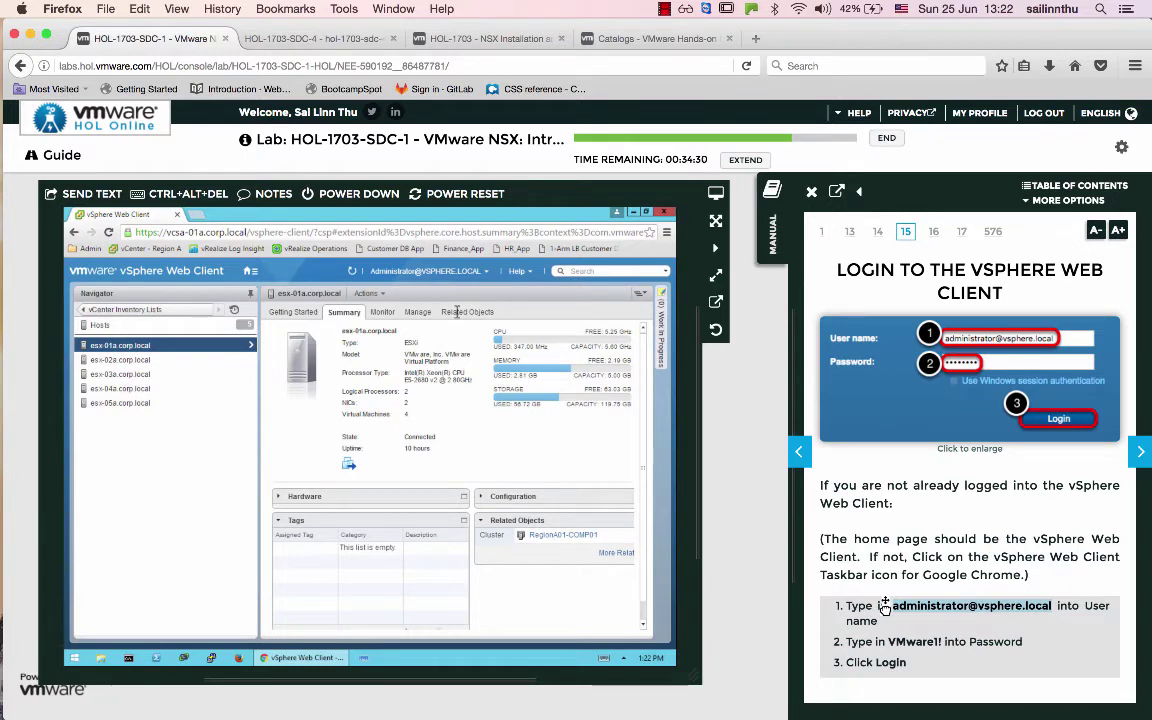
# Go back to Hosts and list esx-02a.corp.local's five virtual machines in the Navigator
pyautogui.click(250, 345)
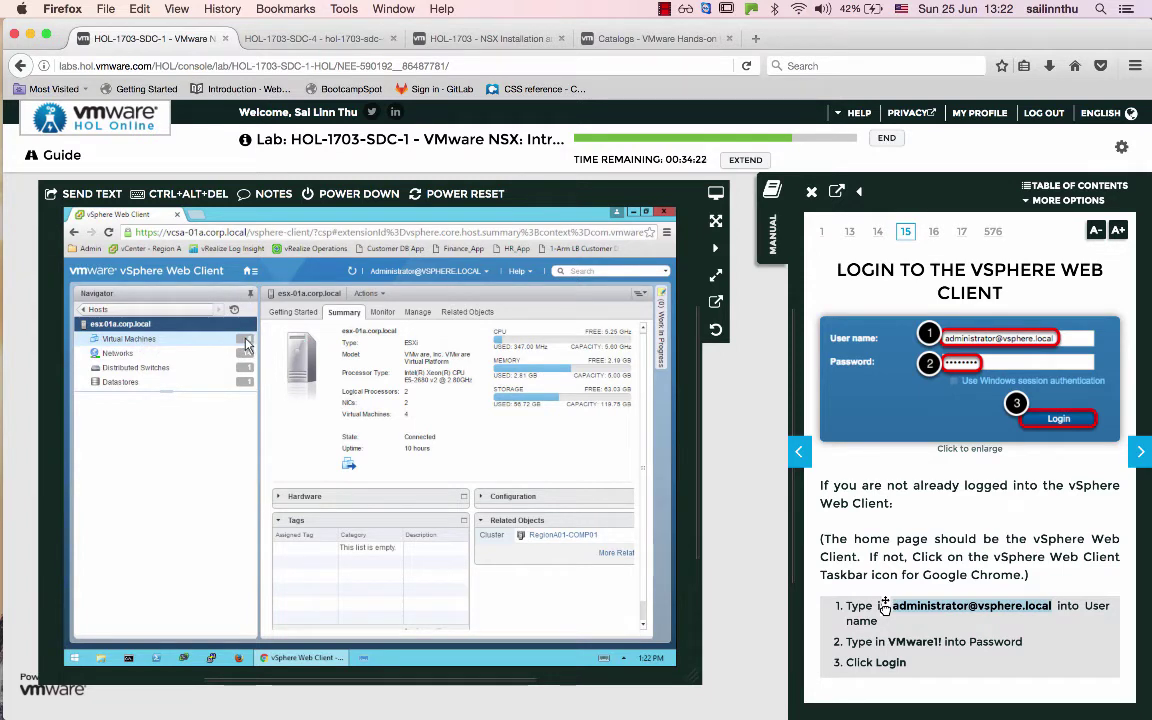
pyautogui.click(84, 309)
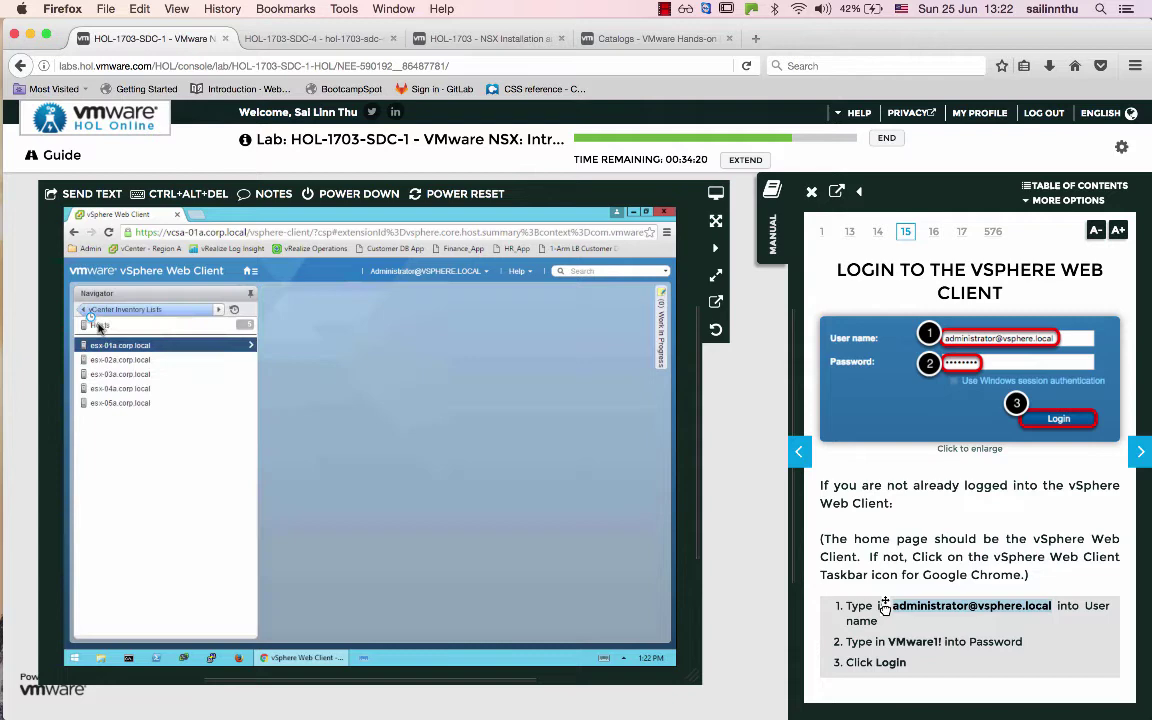
pyautogui.click(120, 359)
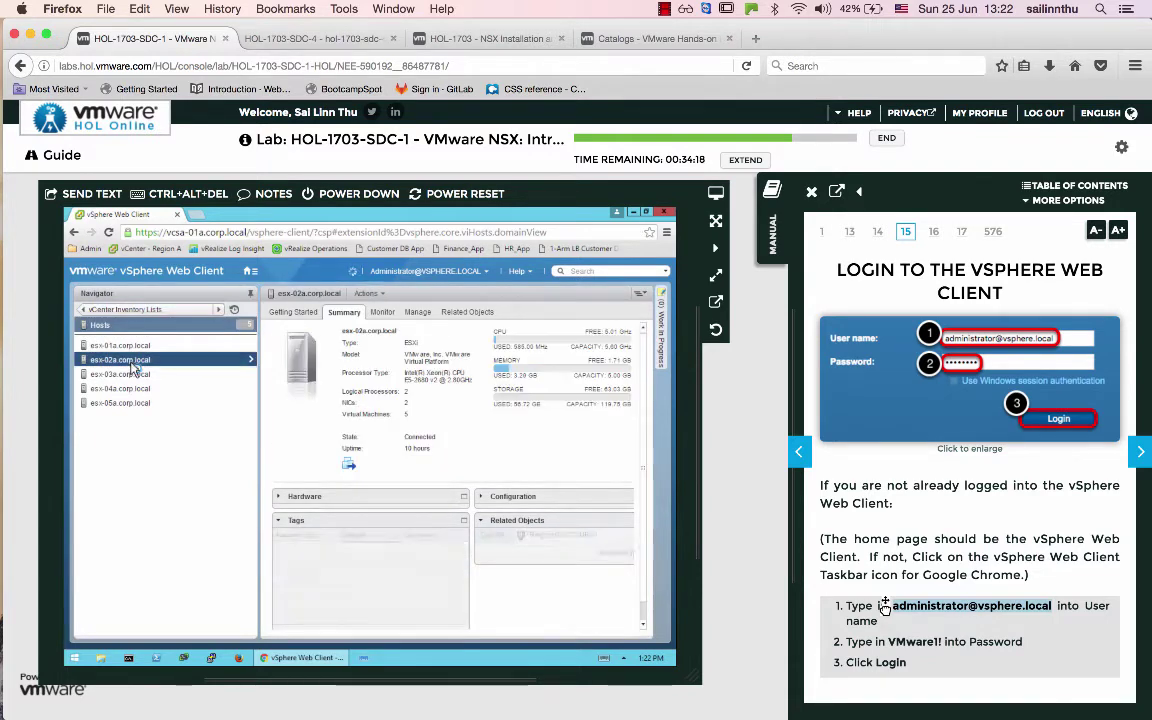
pyautogui.click(251, 360)
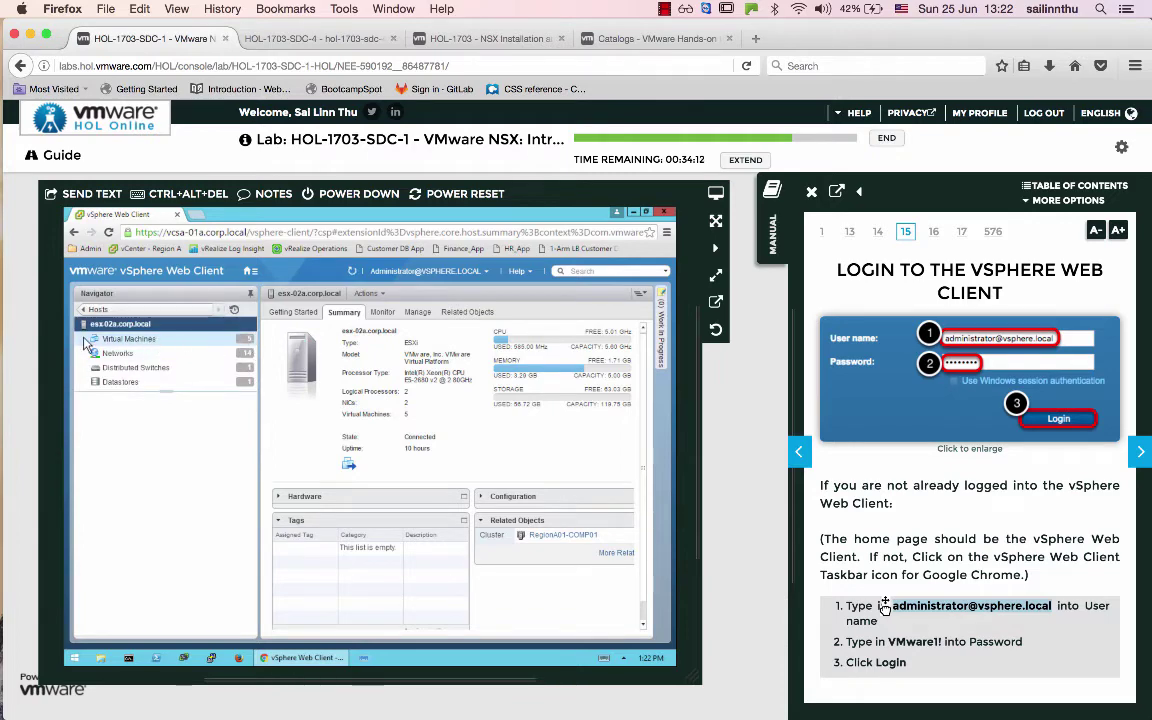
pyautogui.click(128, 339)
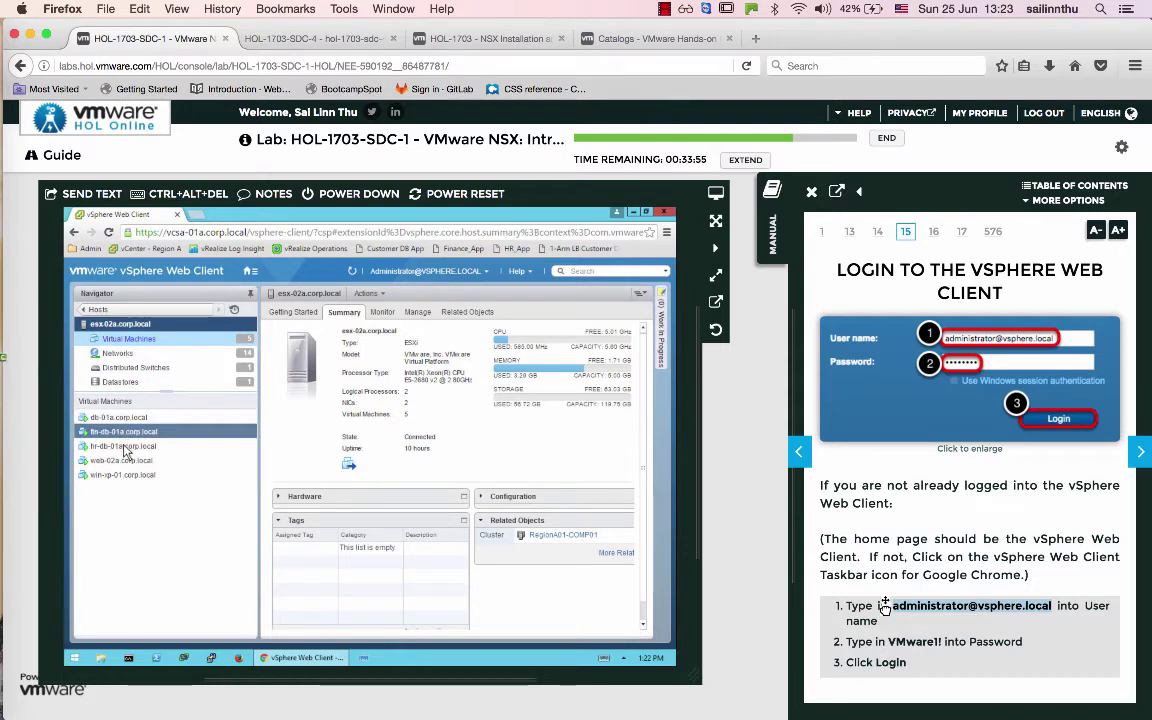
# Return to Hosts and list the virtual machines on esx-01a.corp.local
pyautogui.click(97, 309)
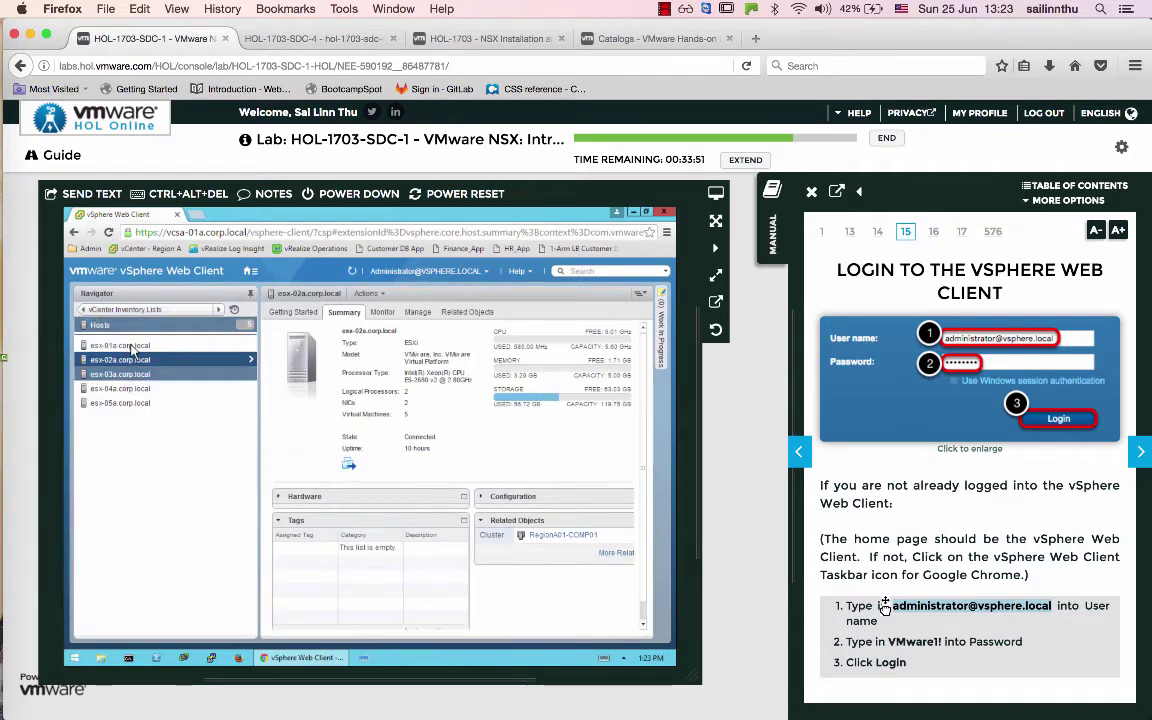
pyautogui.click(120, 345)
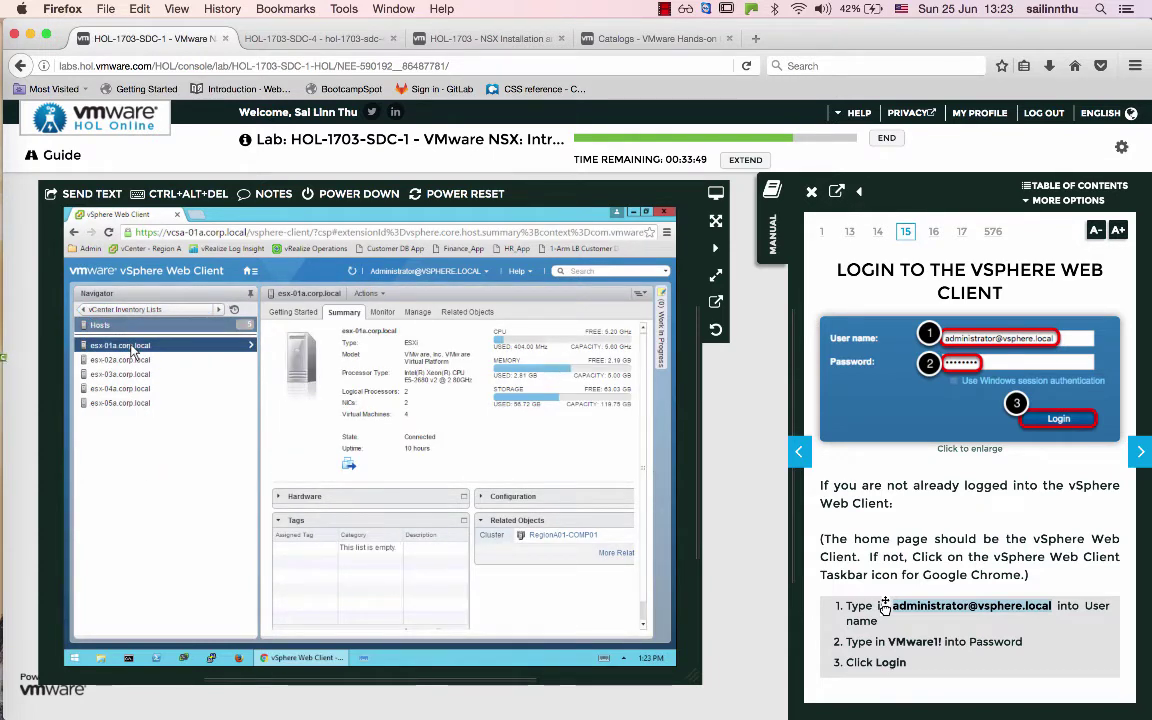
pyautogui.click(251, 348)
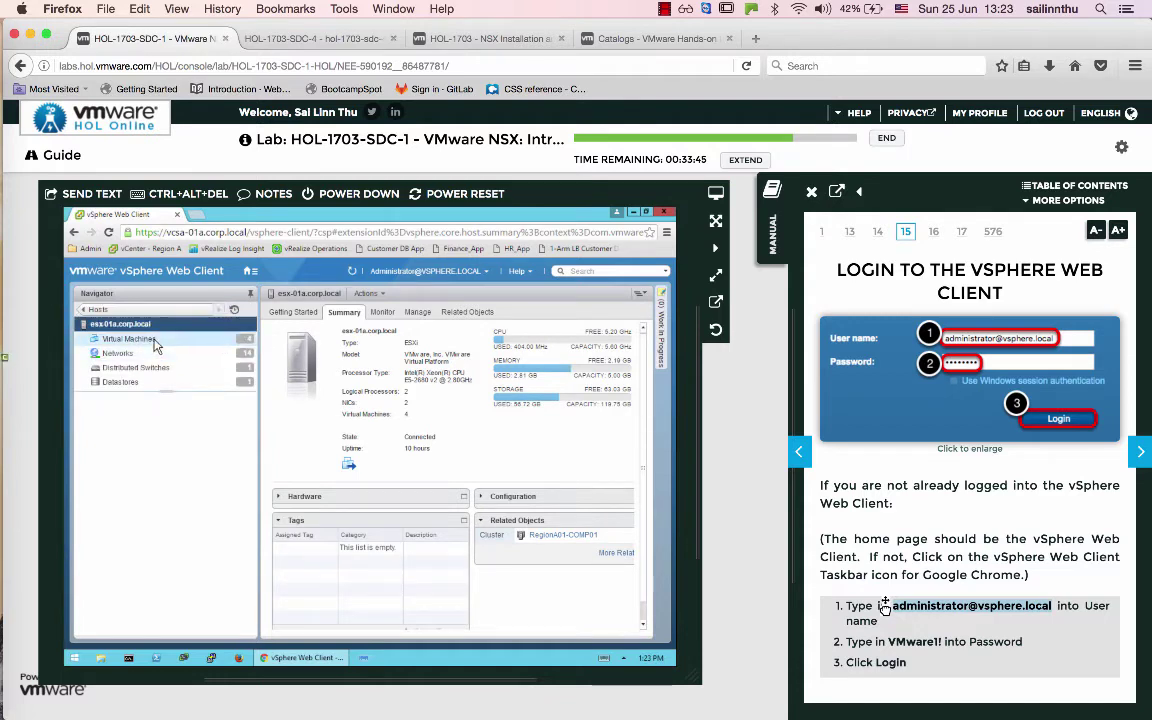
pyautogui.click(128, 339)
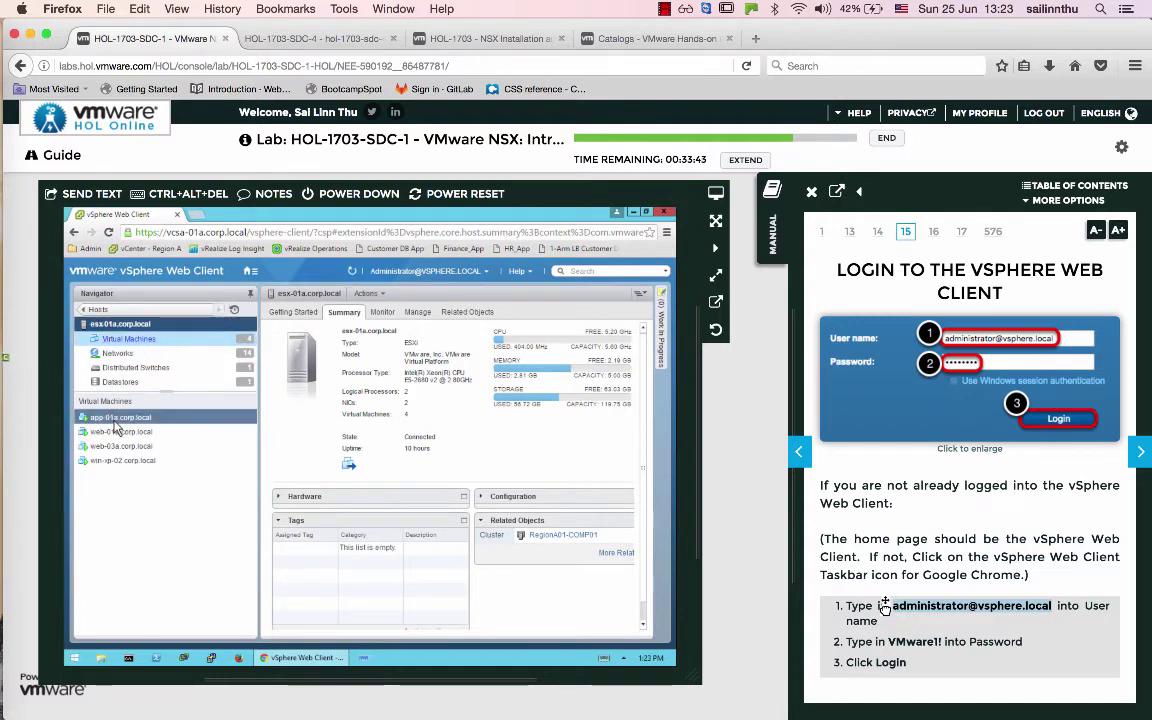
# Navigate back through the Hosts list to the vCenter Home inventory lists
pyautogui.click(88, 310)
pyautogui.click(120, 374)
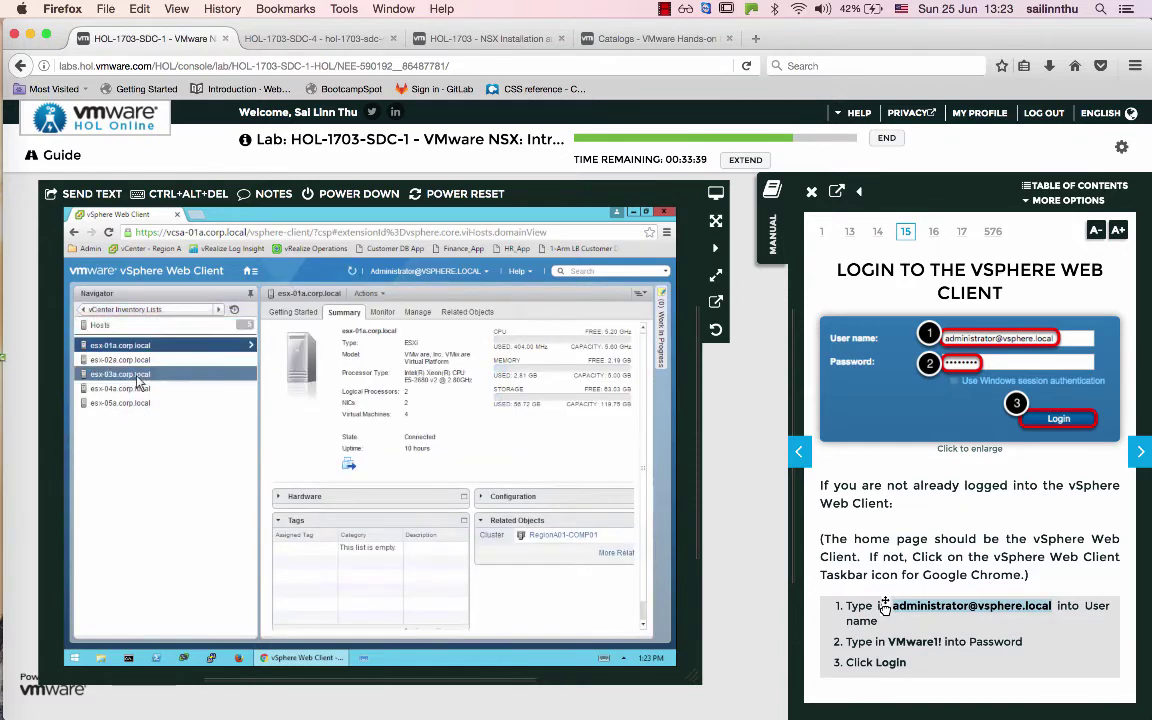
pyautogui.click(88, 312)
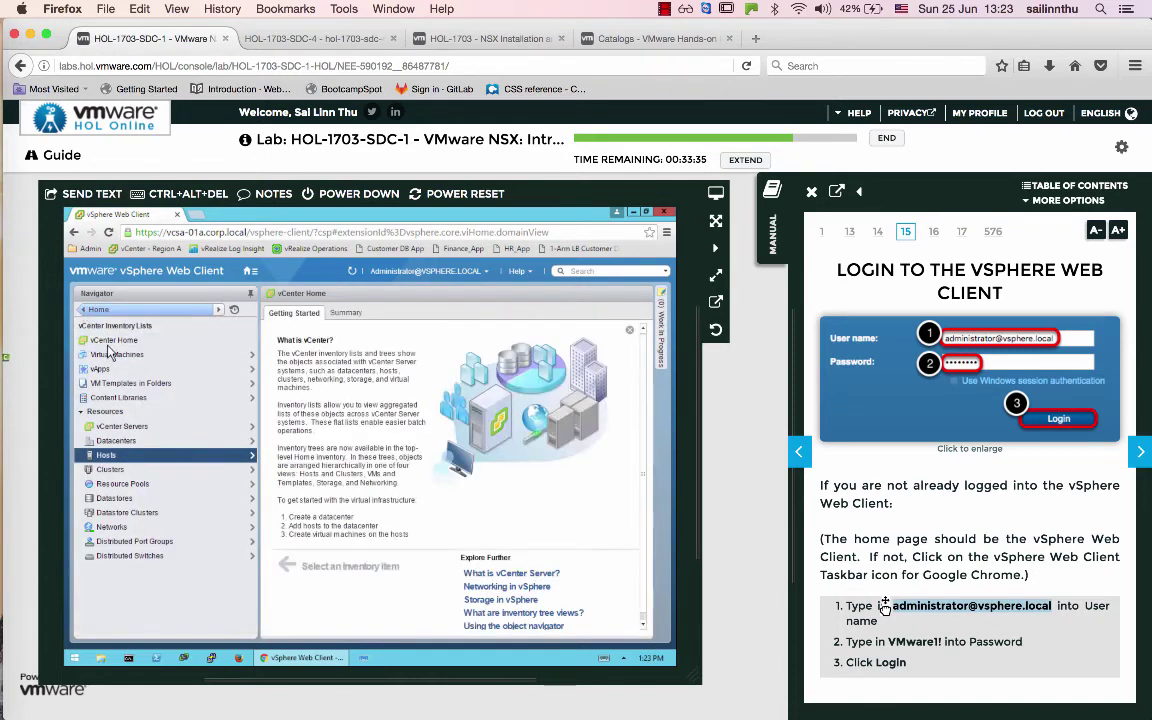
# Open datacenter RegionA01's summary from the Datacenters list: 5 hosts, 22 virtual machines
pyautogui.click(116, 441)
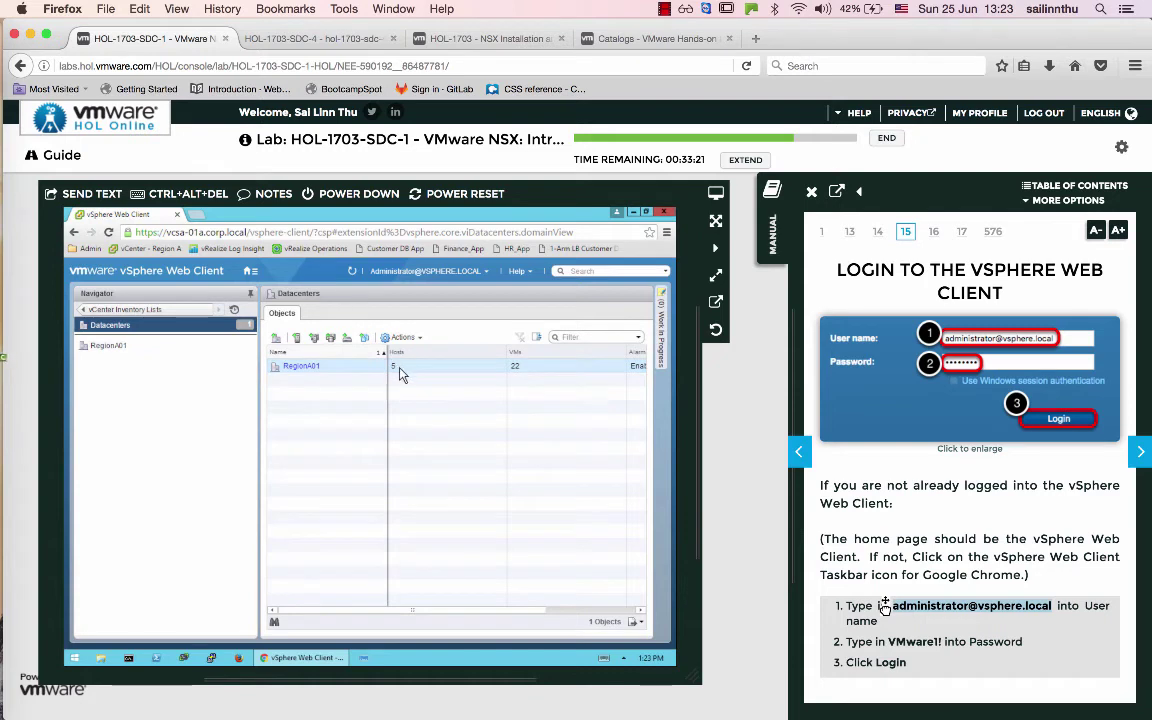
pyautogui.click(527, 368)
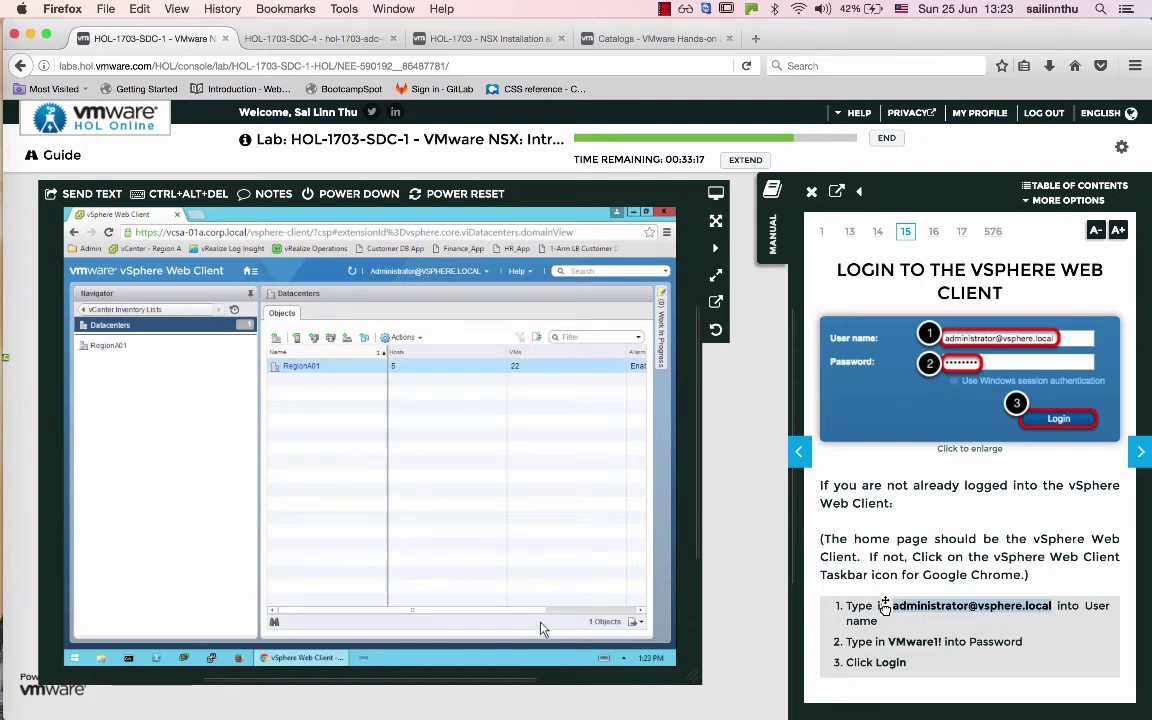
pyautogui.moveTo(543, 612)
pyautogui.mouseDown()
pyautogui.moveTo(620, 612)
pyautogui.moveTo(422, 612)
pyautogui.mouseUp()
pyautogui.click(293, 366)
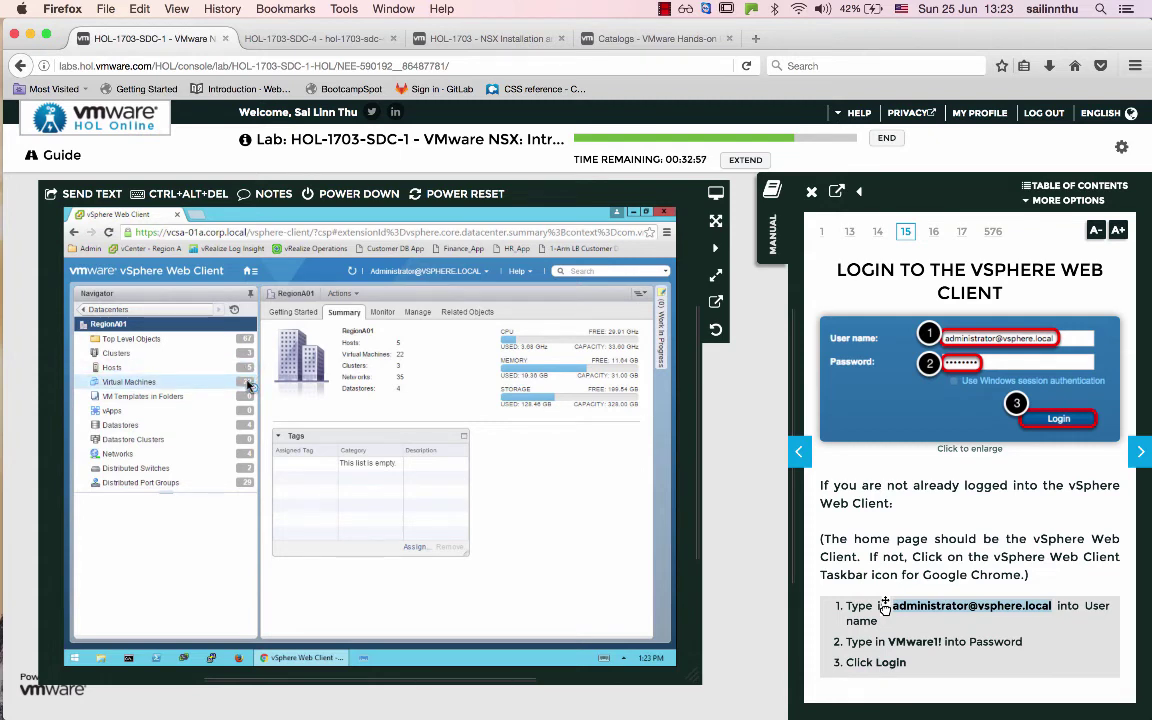
# Show esx-01a.corp.local's related virtual machines in RegionA01 and select app-01a
pyautogui.click(251, 370)
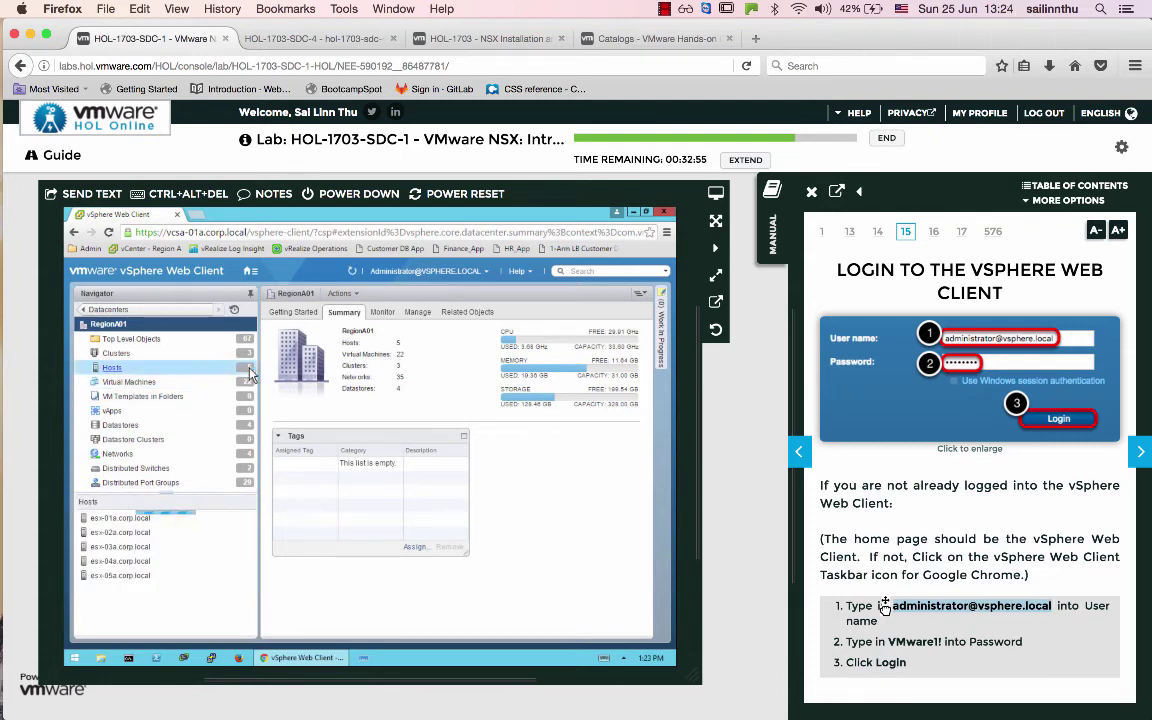
pyautogui.click(128, 518)
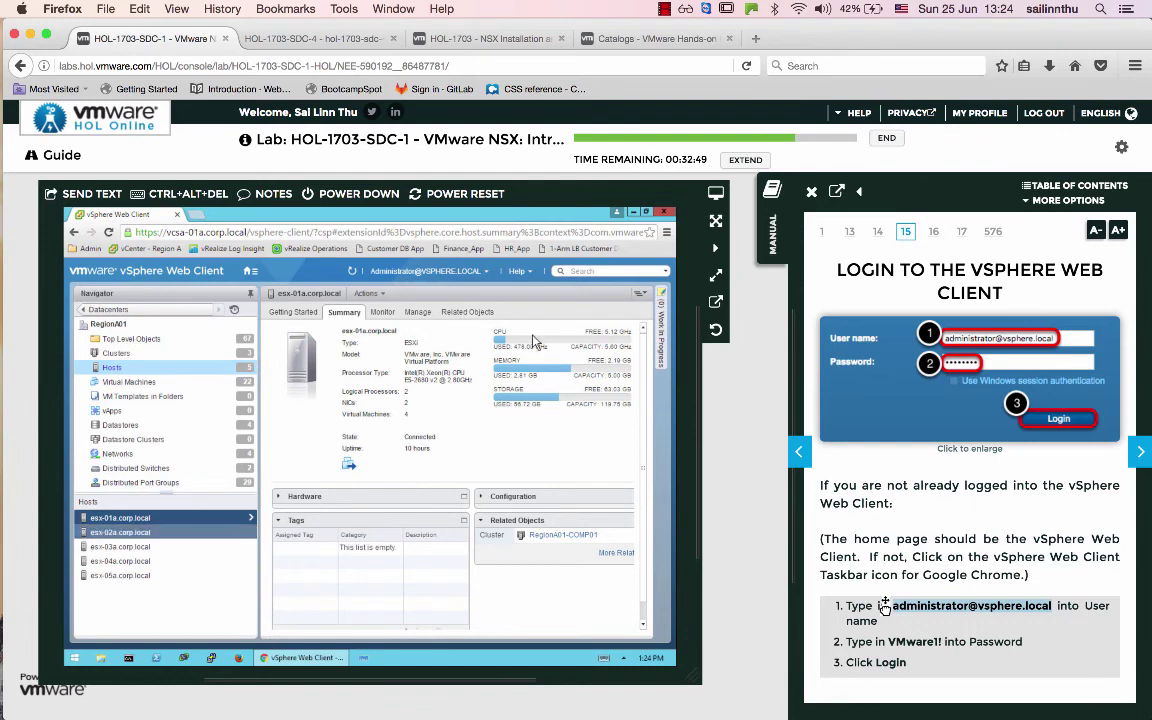
pyautogui.click(462, 312)
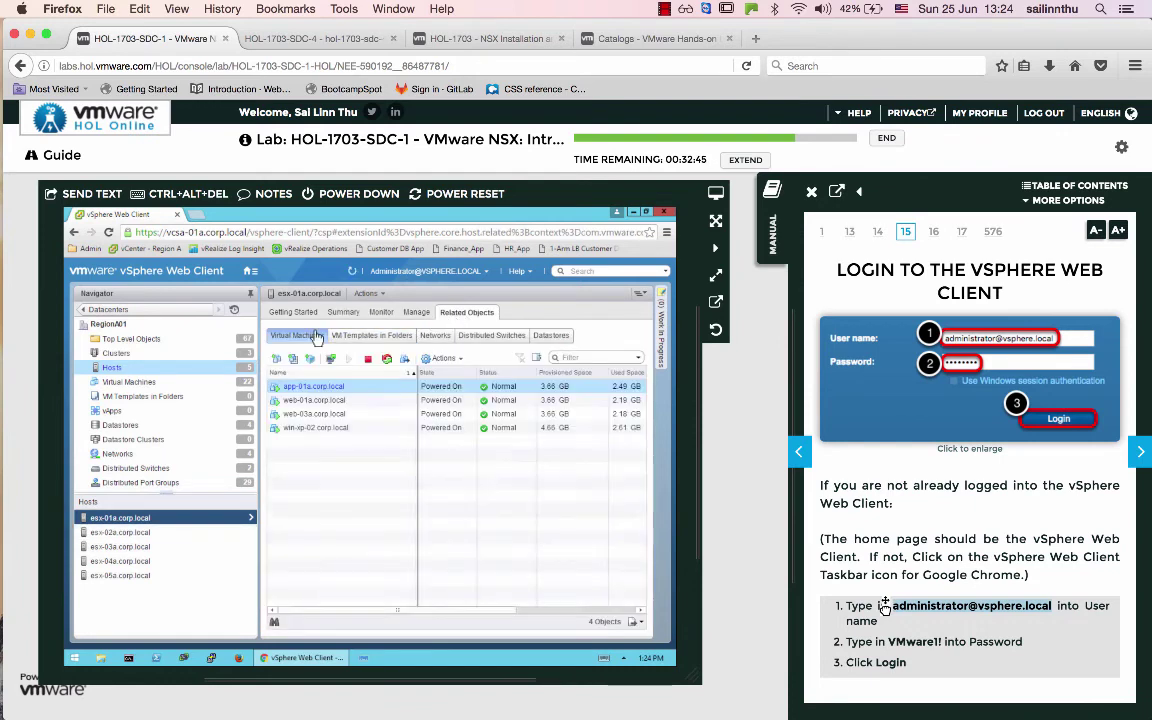
pyautogui.click(318, 388)
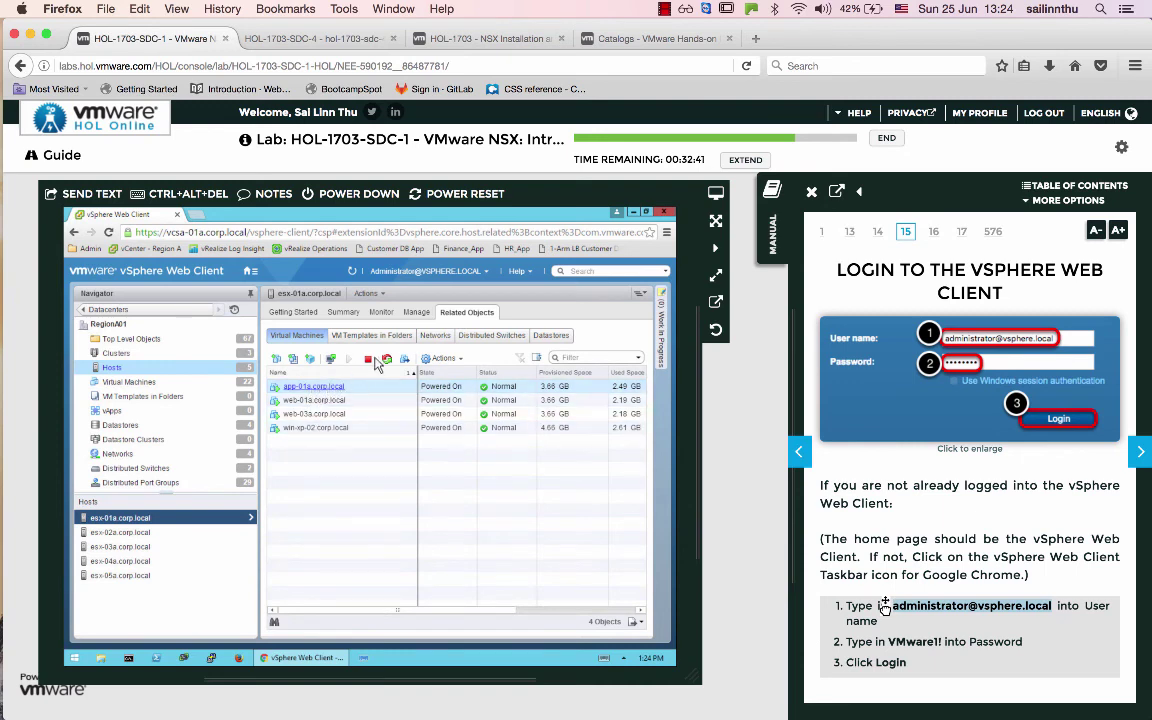